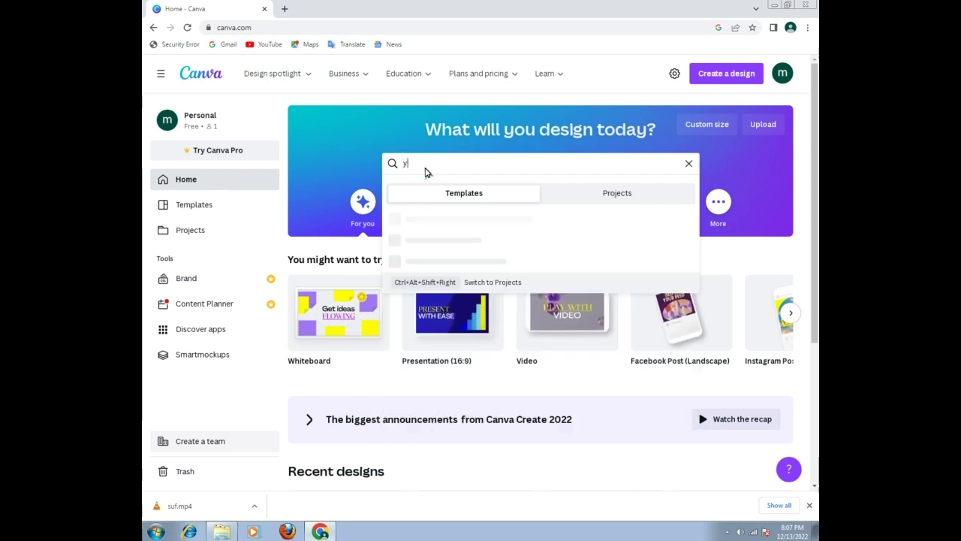
Search the design templates for "youtube intro".
{"action": "type", "text": "ou"}
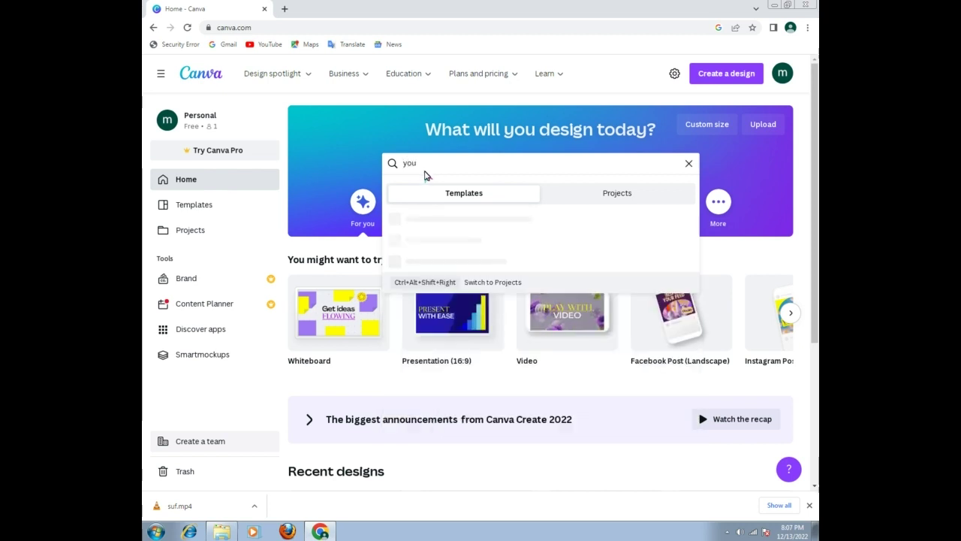
{"action": "type", "text": "tub"}
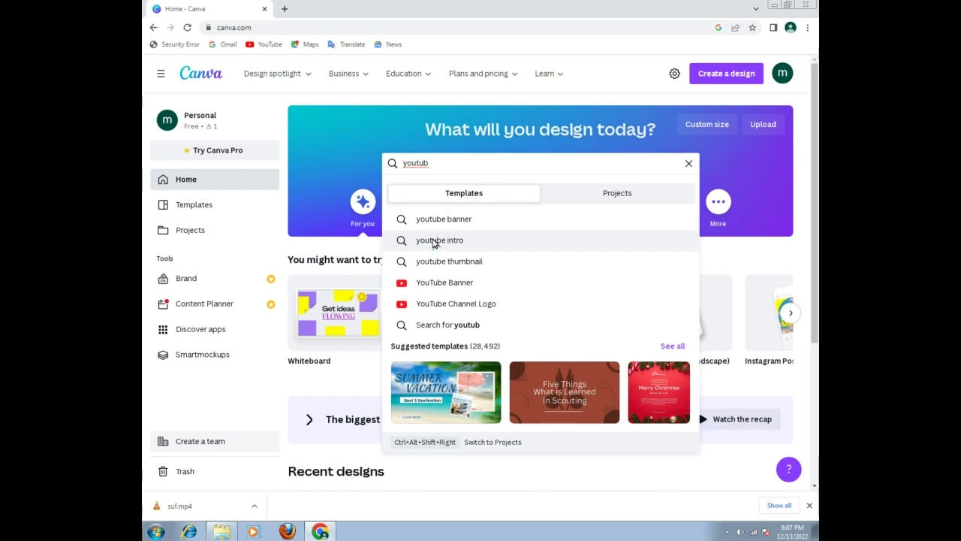
{"action": "left_click", "coordinate": [433, 242]}
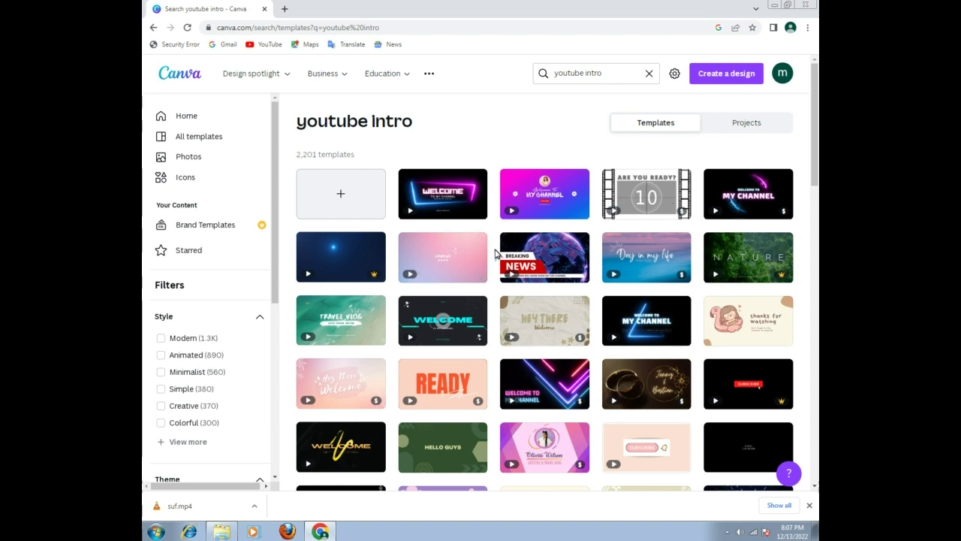
Browse the YouTube intro templates and open the pink and blue neon one reading WELCOME TO MY CHANNEL.
{"action": "scroll", "coordinate": [493, 257], "scroll_direction": "down", "scroll_amount": 4}
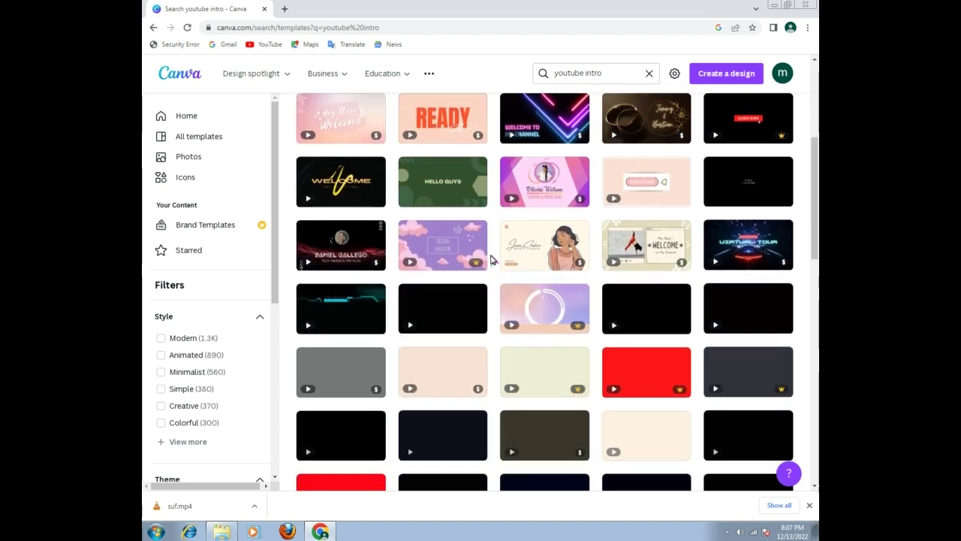
{"action": "scroll", "coordinate": [493, 259], "scroll_direction": "down", "scroll_amount": 2}
{"action": "scroll", "coordinate": [491, 263], "scroll_direction": "down", "scroll_amount": 2}
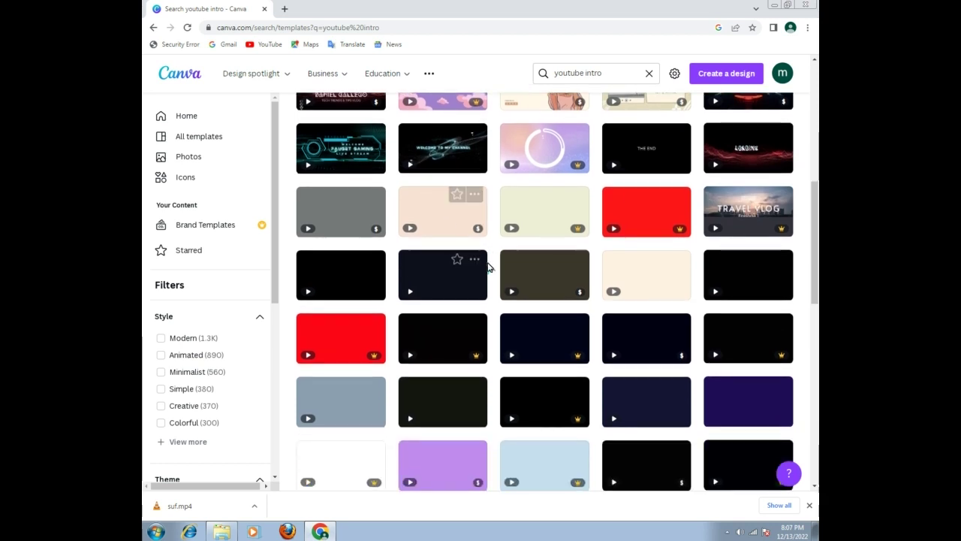
{"action": "scroll", "coordinate": [488, 273], "scroll_direction": "up", "scroll_amount": 7}
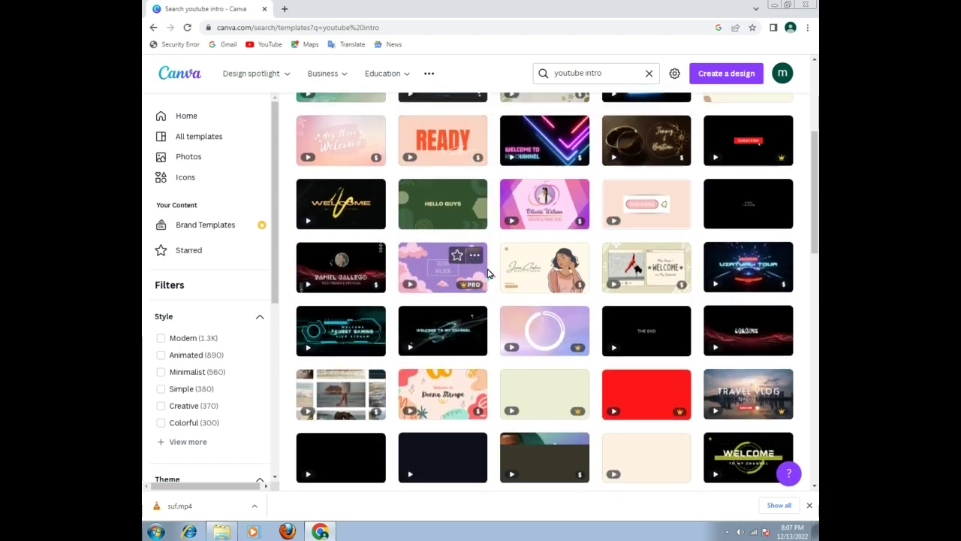
{"action": "scroll", "coordinate": [488, 276], "scroll_direction": "down", "scroll_amount": 6}
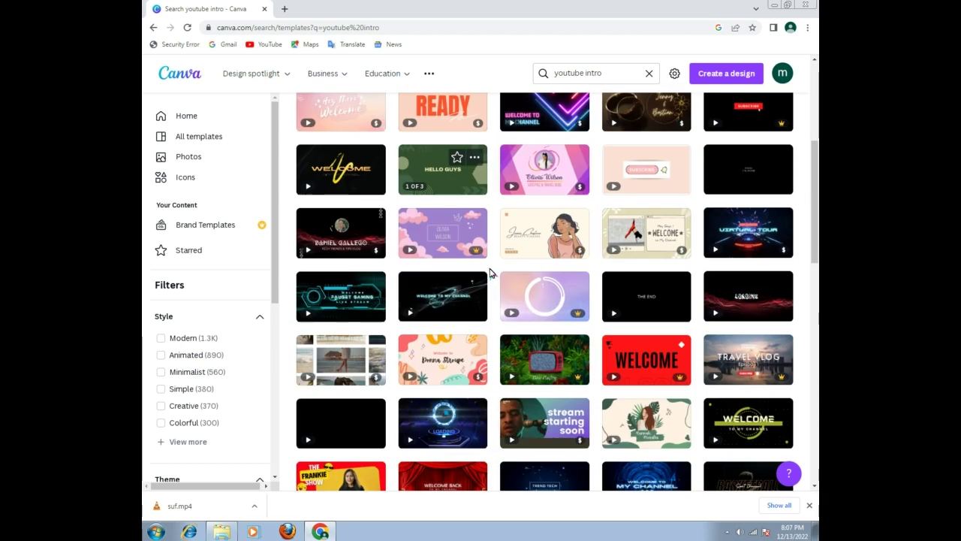
{"action": "scroll", "coordinate": [491, 273], "scroll_direction": "down", "scroll_amount": 2}
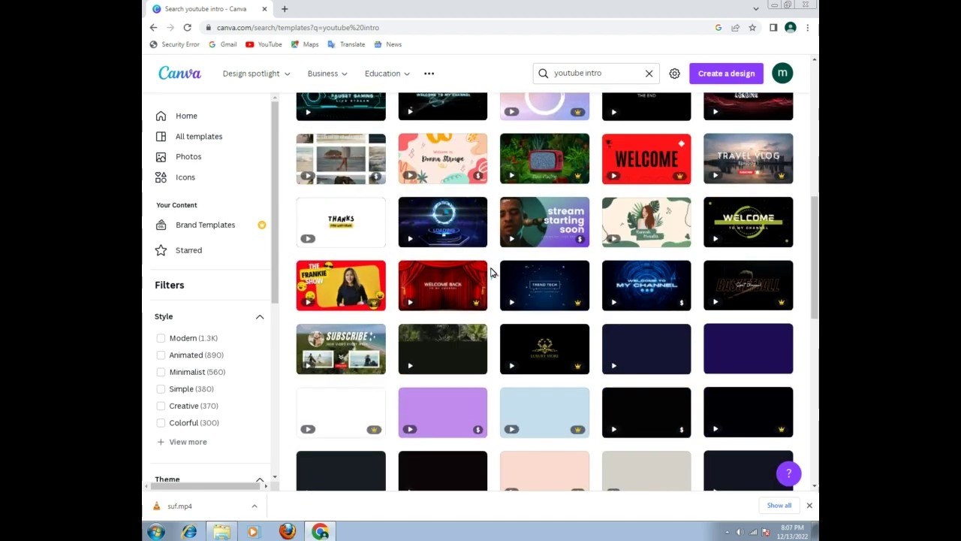
{"action": "scroll", "coordinate": [491, 272], "scroll_direction": "up", "scroll_amount": 3}
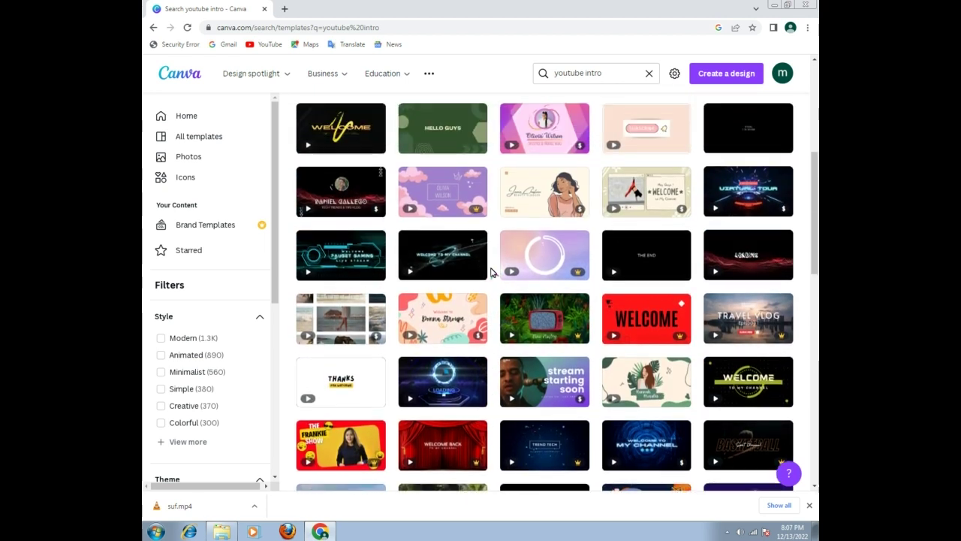
{"action": "scroll", "coordinate": [491, 272], "scroll_direction": "up", "scroll_amount": 1}
{"action": "scroll", "coordinate": [491, 273], "scroll_direction": "up", "scroll_amount": 4}
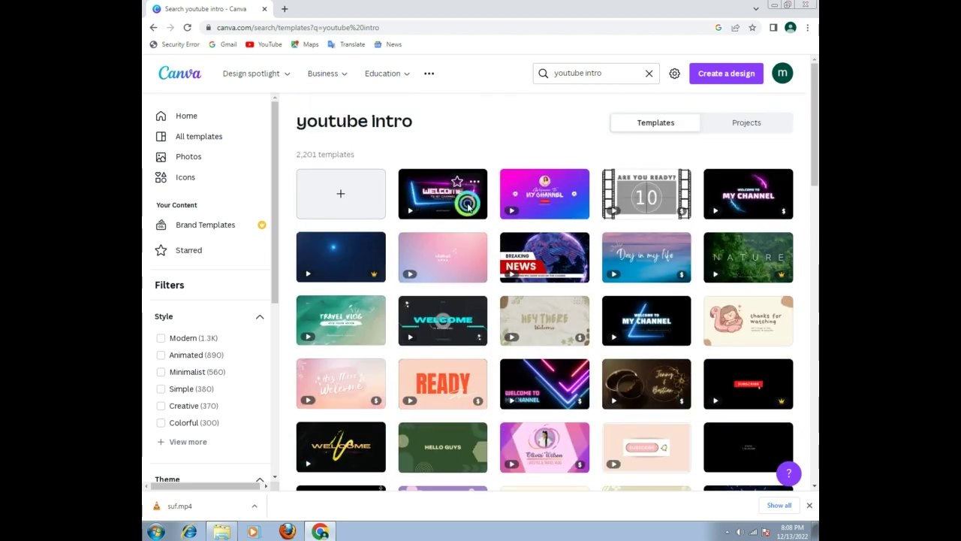
{"action": "left_click", "coordinate": [466, 209]}
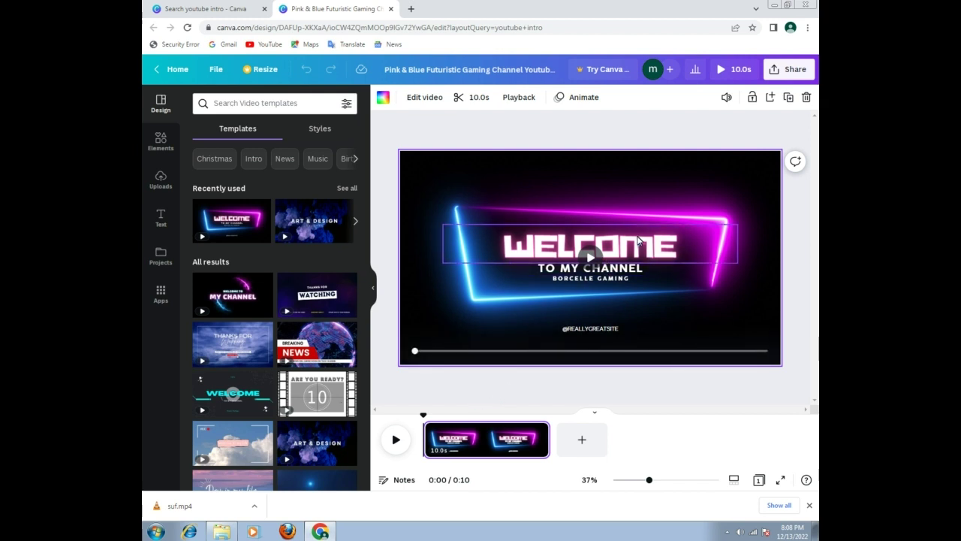
Replace the WELCOME headline text with "AL MAKKAH MOTORS".
{"action": "left_click", "coordinate": [643, 246]}
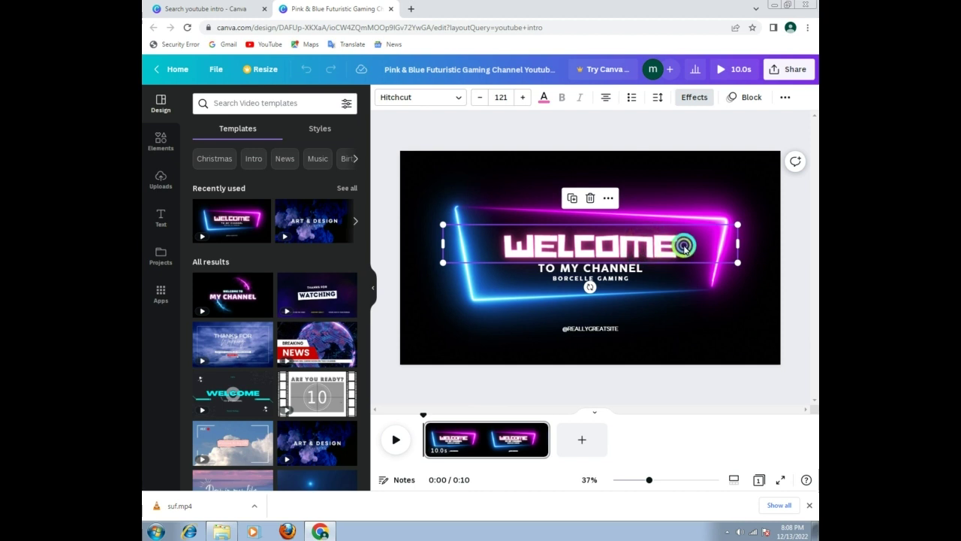
{"action": "double_click", "coordinate": [683, 250]}
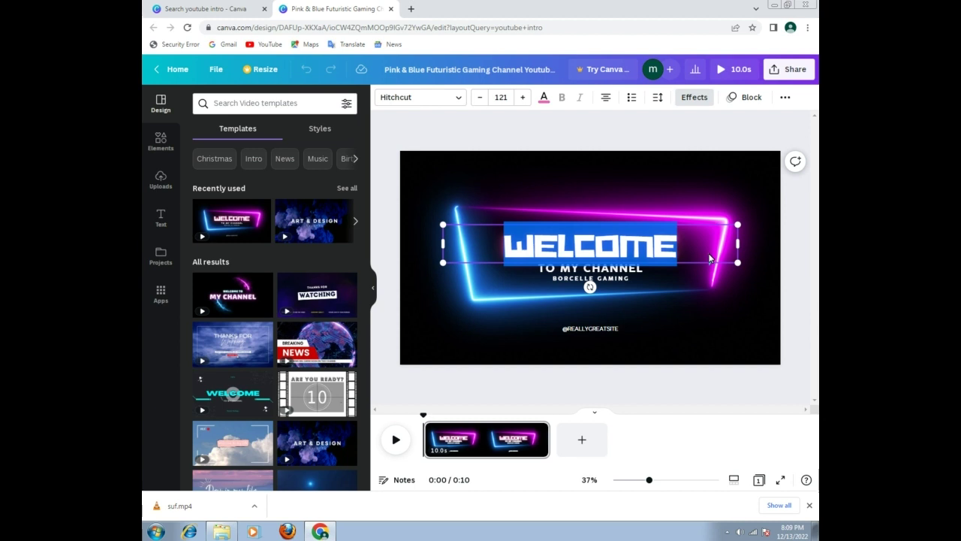
{"action": "type", "text": "A"}
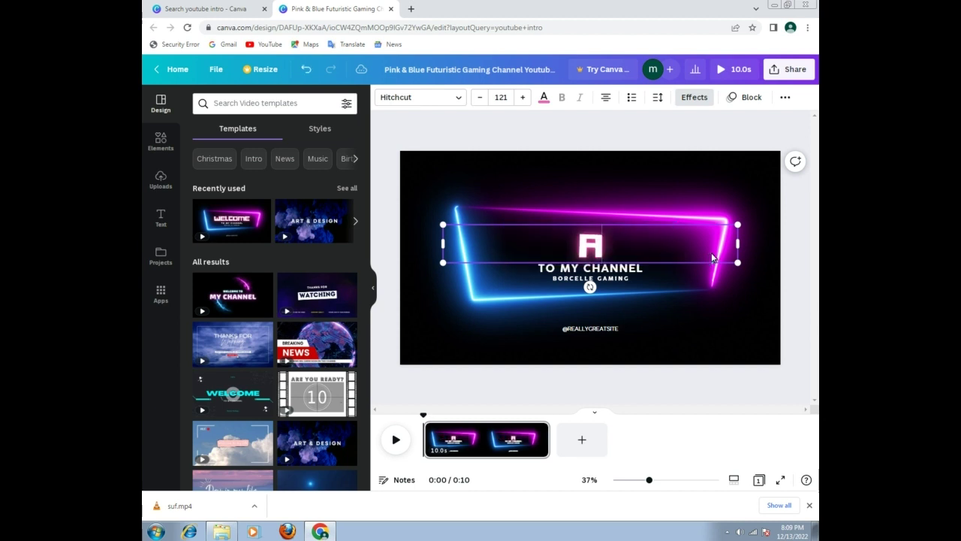
{"action": "type", "text": "L"}
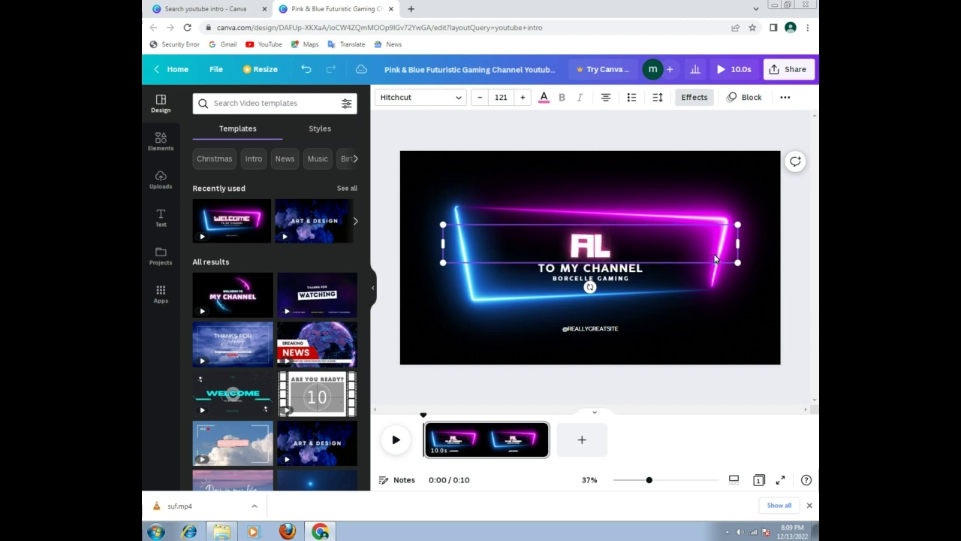
{"action": "type", "text": " M"}
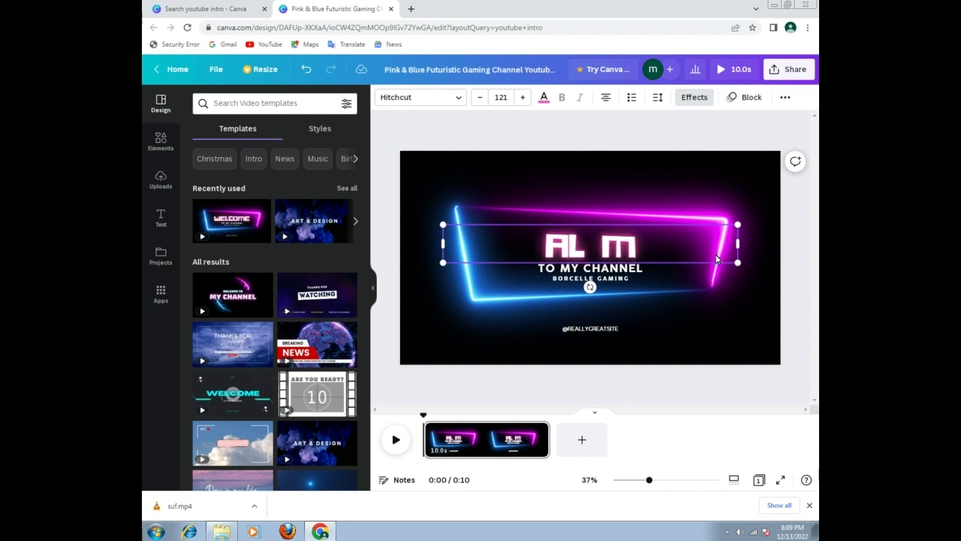
{"action": "type", "text": "A"}
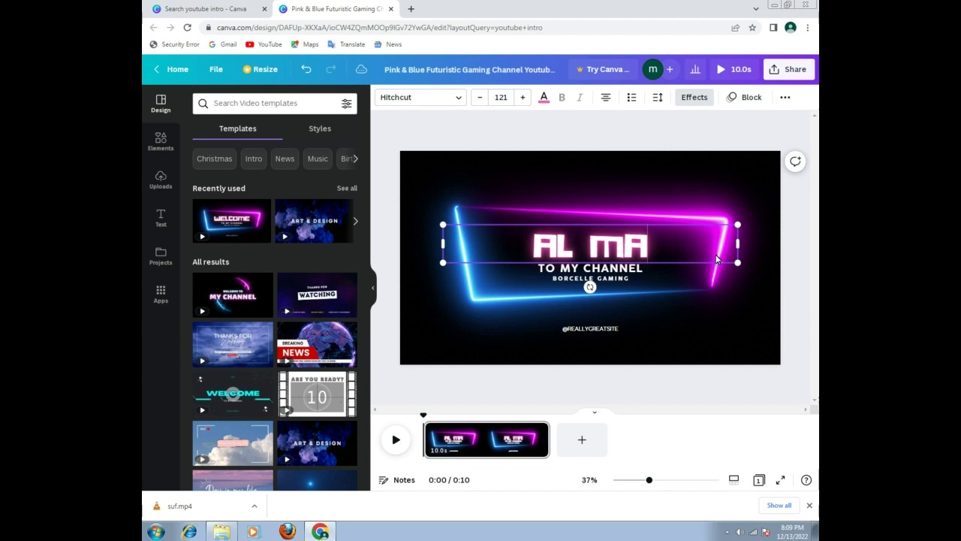
{"action": "type", "text": "KK"}
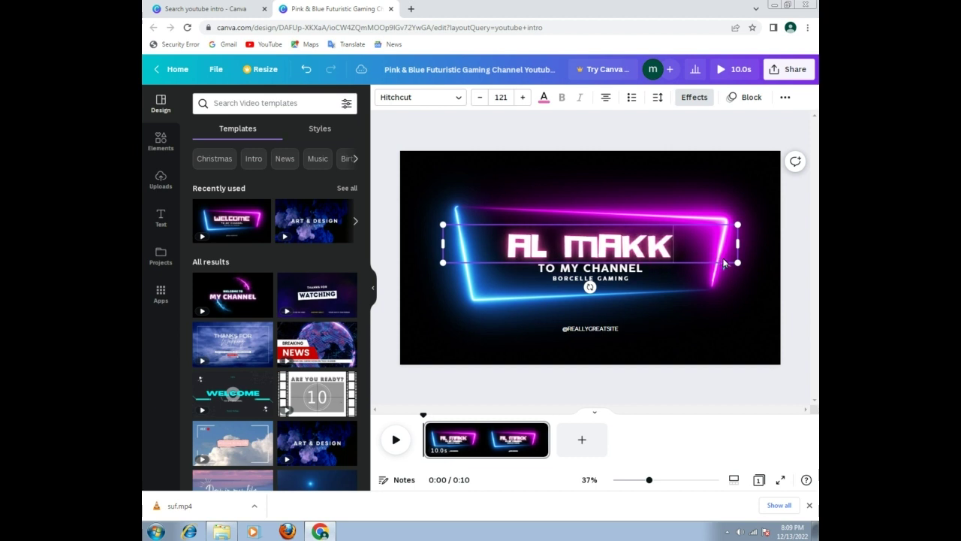
{"action": "type", "text": "A"}
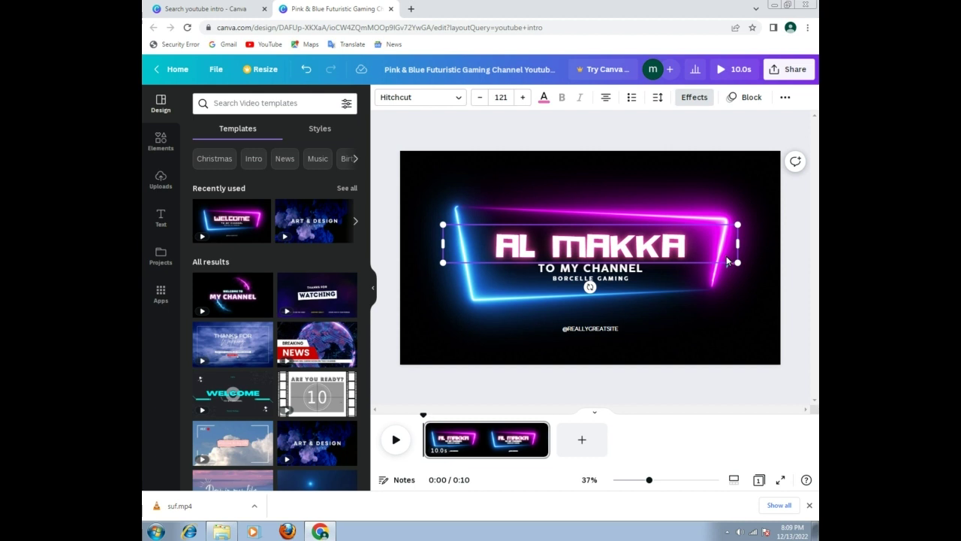
{"action": "type", "text": "H"}
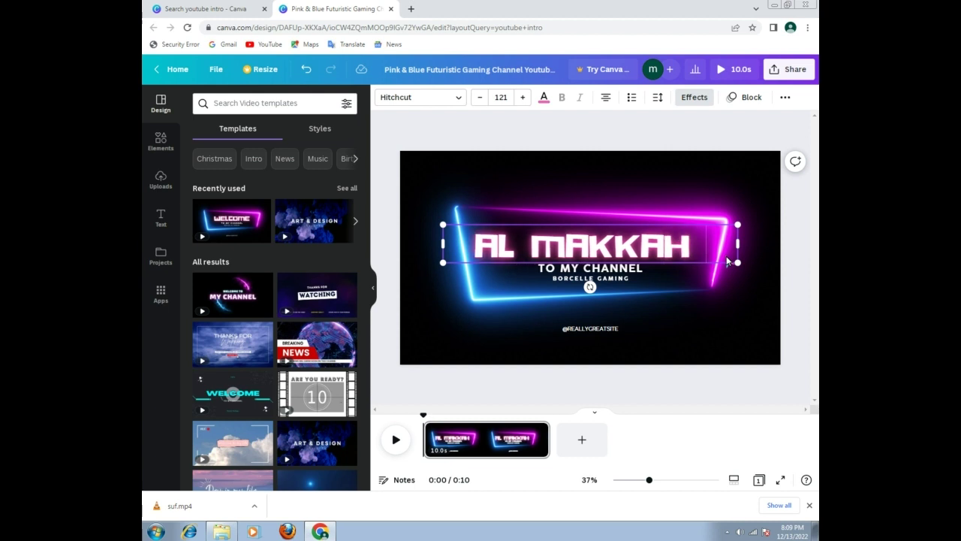
{"action": "type", "text": " MO"}
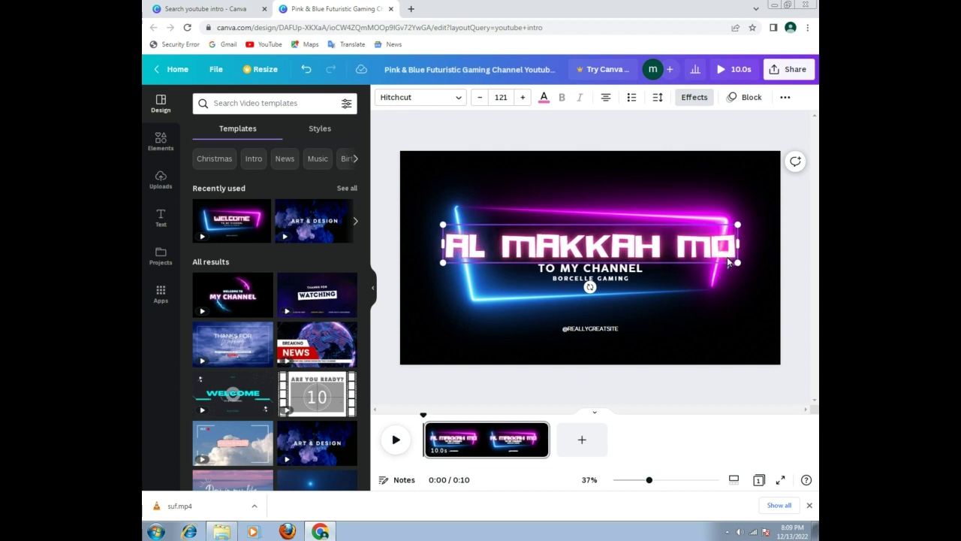
{"action": "type", "text": "TOR"}
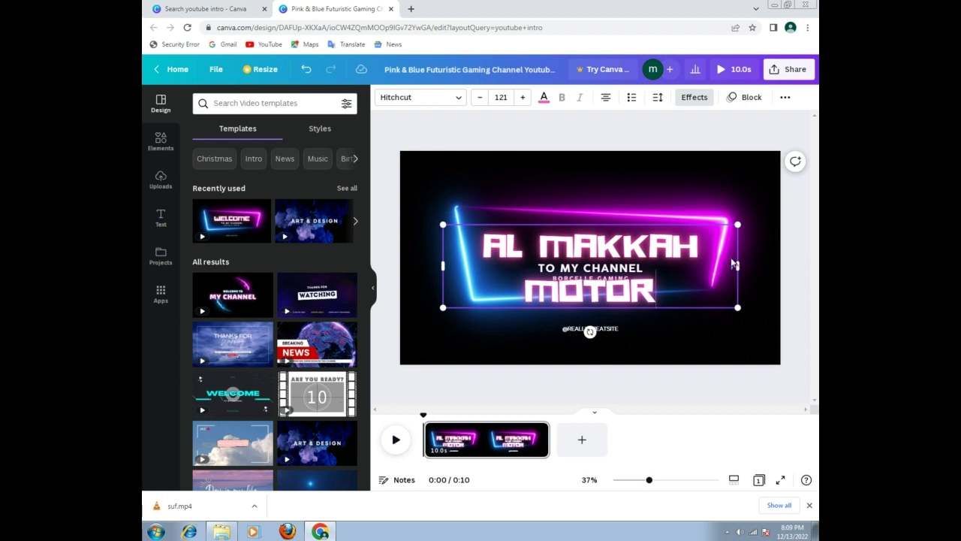
{"action": "type", "text": "S"}
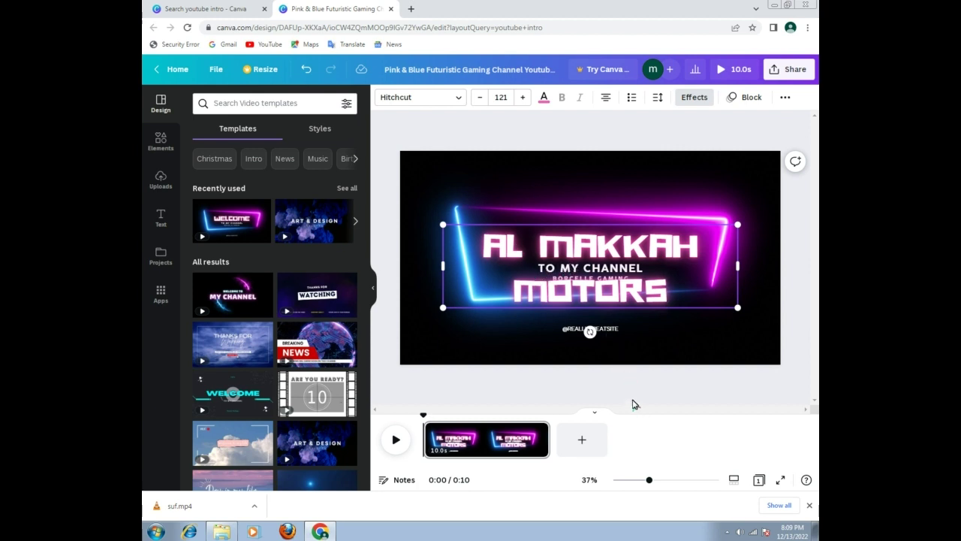
Move the TO MY CHANNEL line below the neon frame and shift the AL MAKKAH MOTORS headline up into the frame.
{"action": "left_click", "coordinate": [601, 317]}
{"action": "left_click_drag", "start_coordinate": [603, 271], "coordinate": [595, 319]}
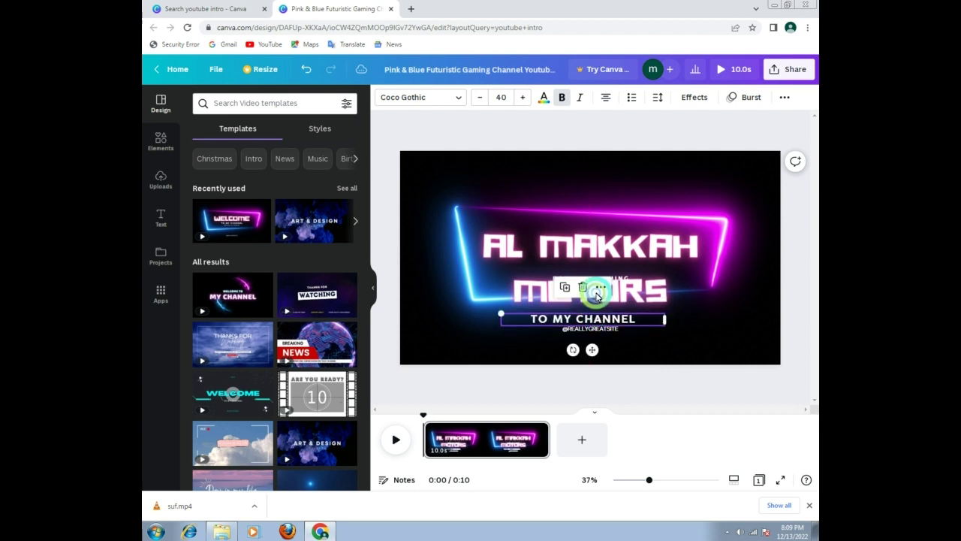
{"action": "left_click", "coordinate": [617, 247]}
{"action": "left_click", "coordinate": [605, 250]}
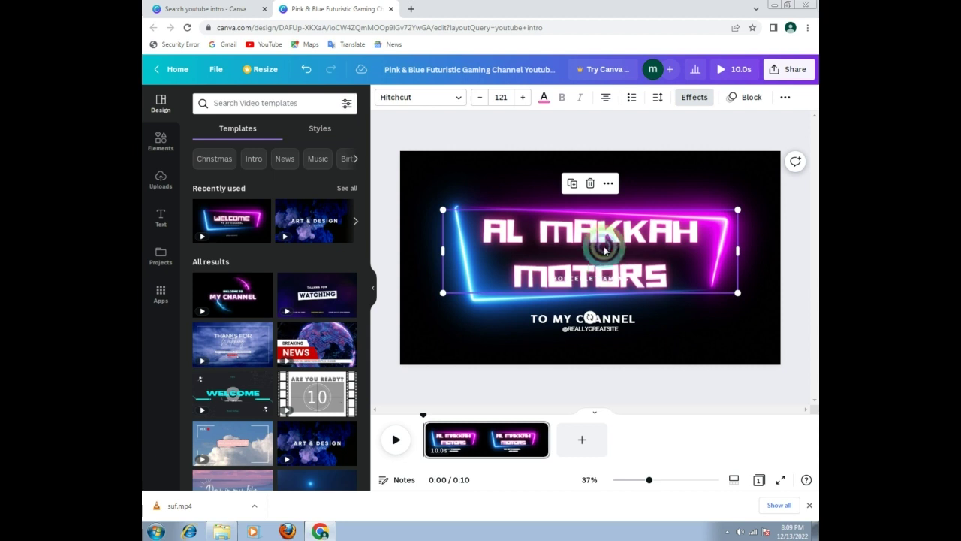
Move the BORCELLE GAMING text to the lower-right corner of the design and place the headline back inside the neon frame.
{"action": "left_click_drag", "start_coordinate": [604, 250], "coordinate": [605, 189]}
{"action": "left_click", "coordinate": [566, 277]}
{"action": "left_click_drag", "start_coordinate": [570, 280], "coordinate": [680, 337]}
{"action": "left_click_drag", "start_coordinate": [584, 168], "coordinate": [590, 228]}
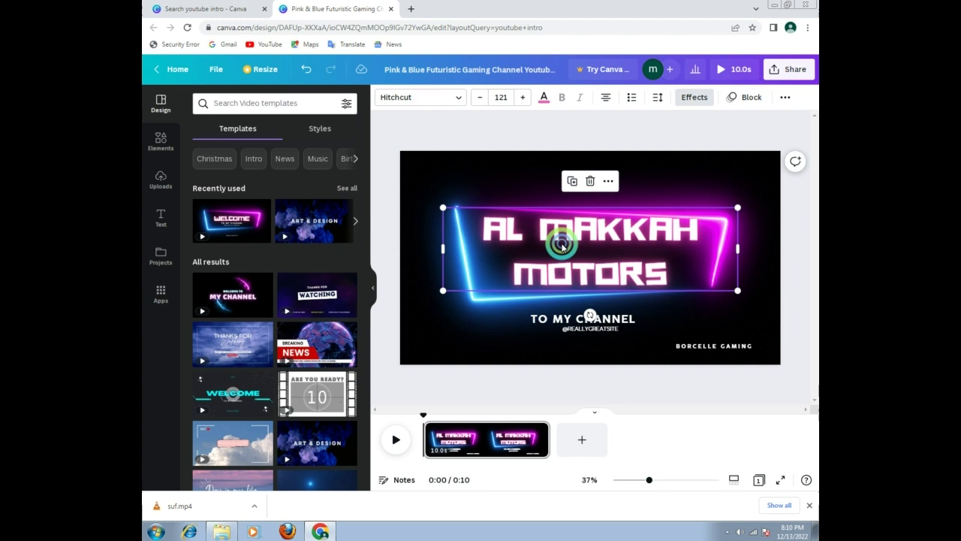
Try the Lovelo font on the whole AL MAKKAH MOTORS headline and set it to Shrikhand instead.
{"action": "mouse_move", "coordinate": [483, 229]}
{"action": "left_mouse_down"}
{"action": "mouse_move", "coordinate": [556, 229]}
{"action": "mouse_move", "coordinate": [478, 223]}
{"action": "mouse_move", "coordinate": [480, 234]}
{"action": "left_mouse_up"}
{"action": "left_click_drag", "start_coordinate": [673, 267], "coordinate": [492, 225]}
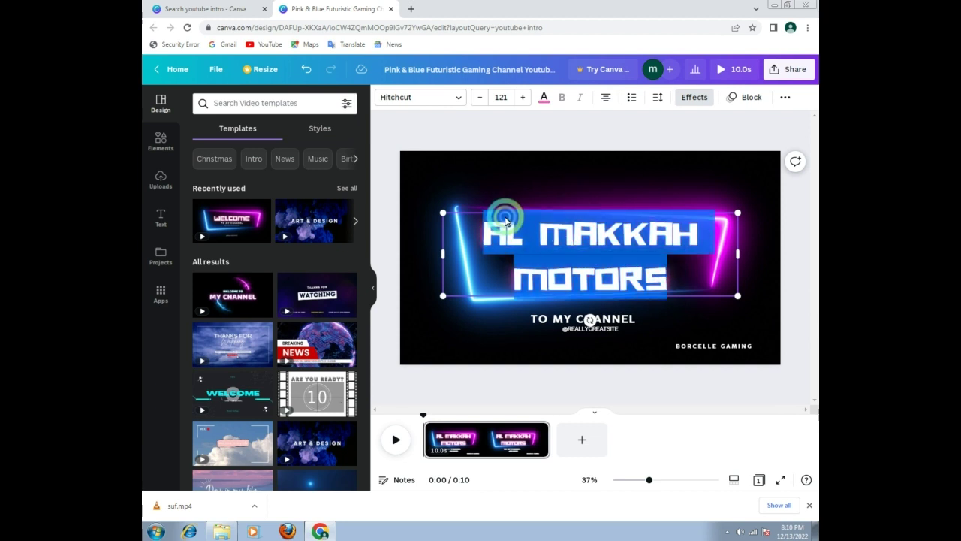
{"action": "left_click", "coordinate": [453, 96]}
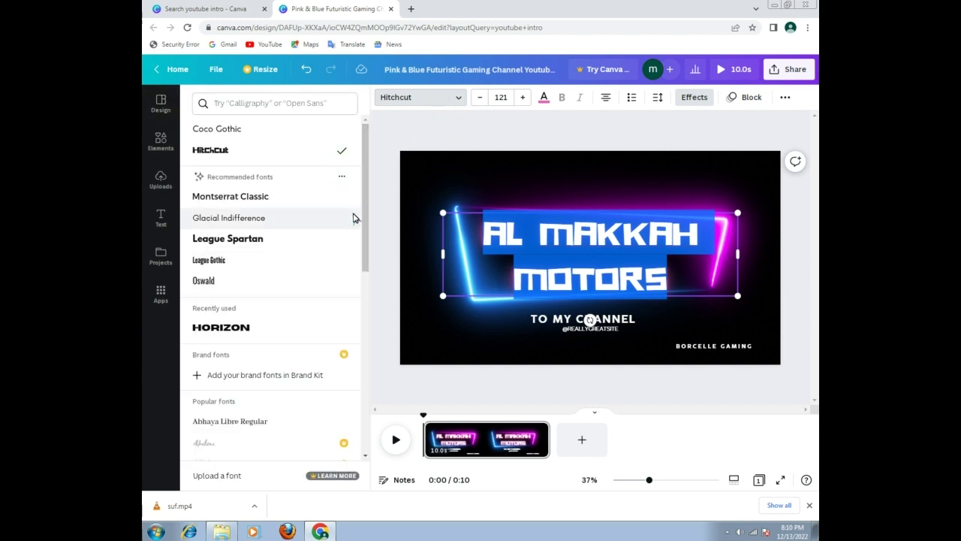
{"action": "left_click_drag", "start_coordinate": [368, 236], "coordinate": [319, 446]}
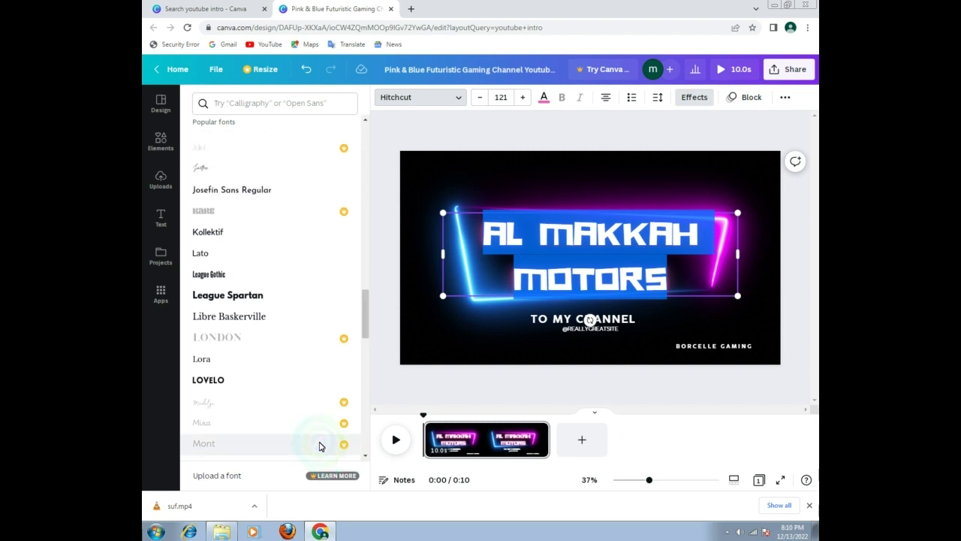
{"action": "left_click", "coordinate": [219, 384]}
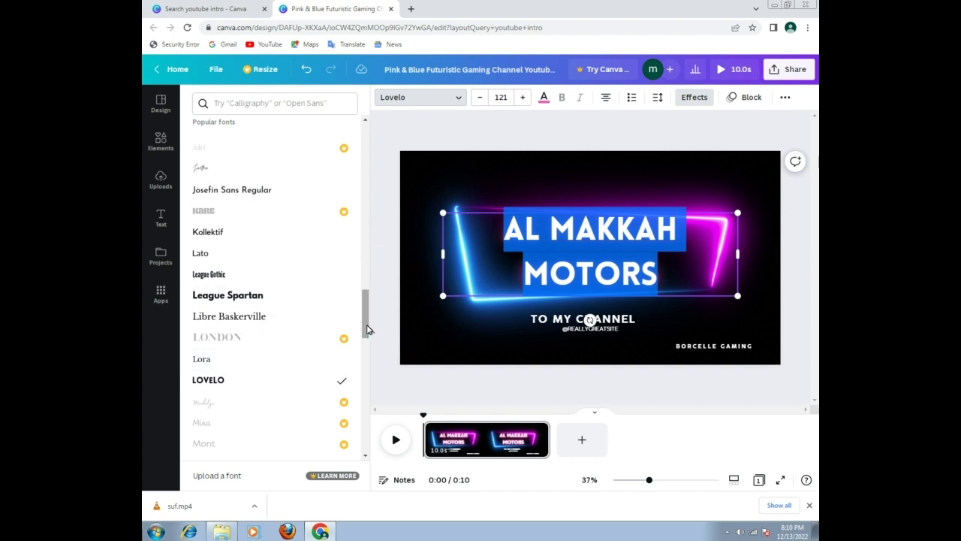
{"action": "left_click_drag", "start_coordinate": [366, 327], "coordinate": [326, 375]}
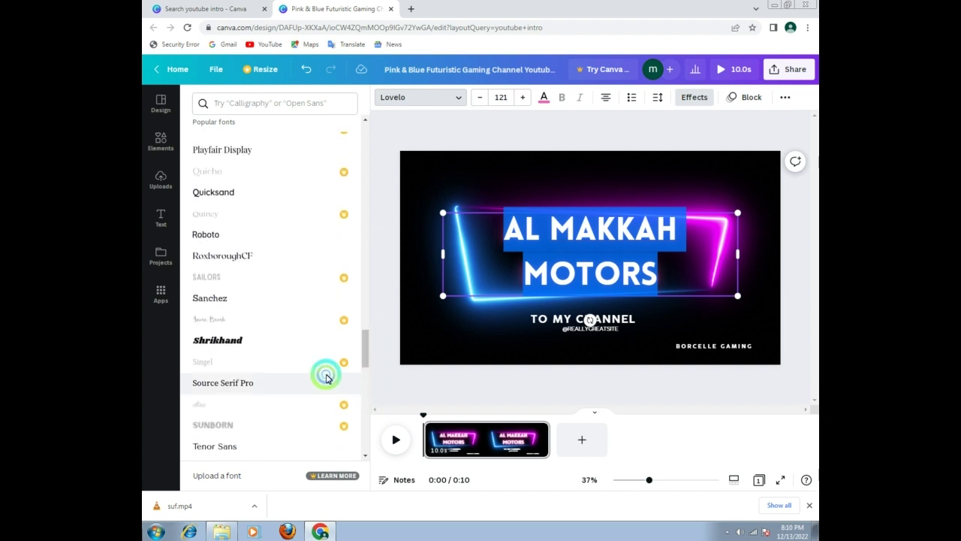
{"action": "left_click", "coordinate": [218, 344]}
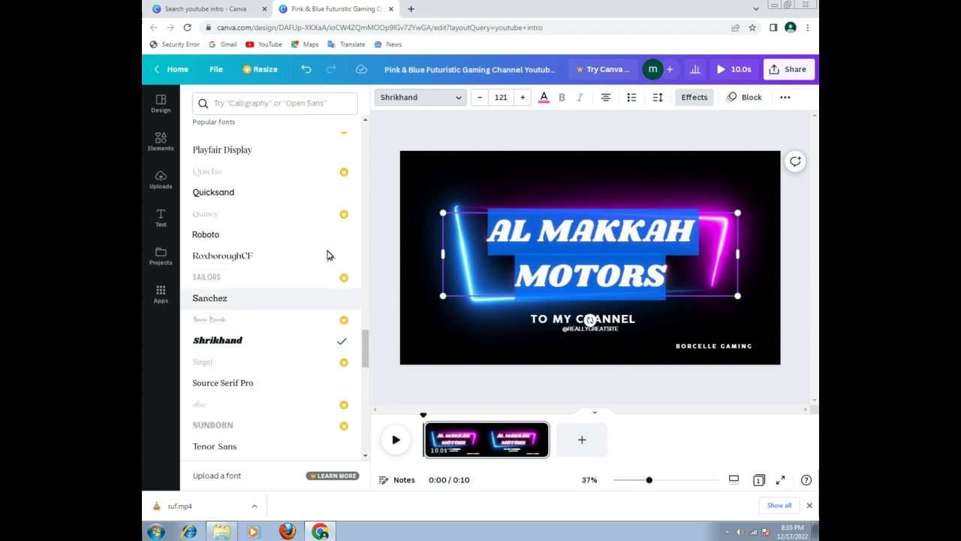
{"action": "left_click", "coordinate": [663, 281]}
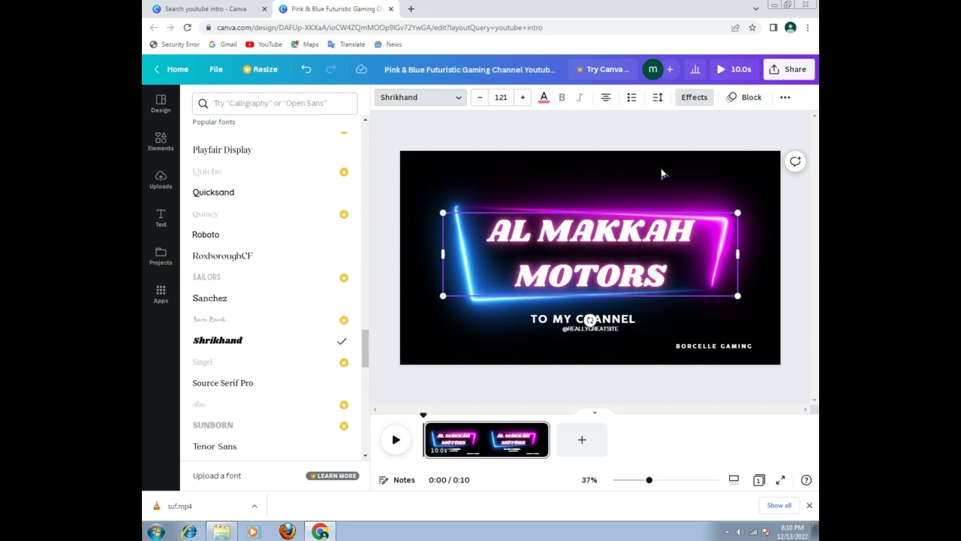
Scale the AL MAKKAH MOTORS headline down to font size 101 and keep its text box selected.
{"action": "left_click", "coordinate": [737, 217]}
{"action": "left_click_drag", "start_coordinate": [730, 222], "coordinate": [687, 229]}
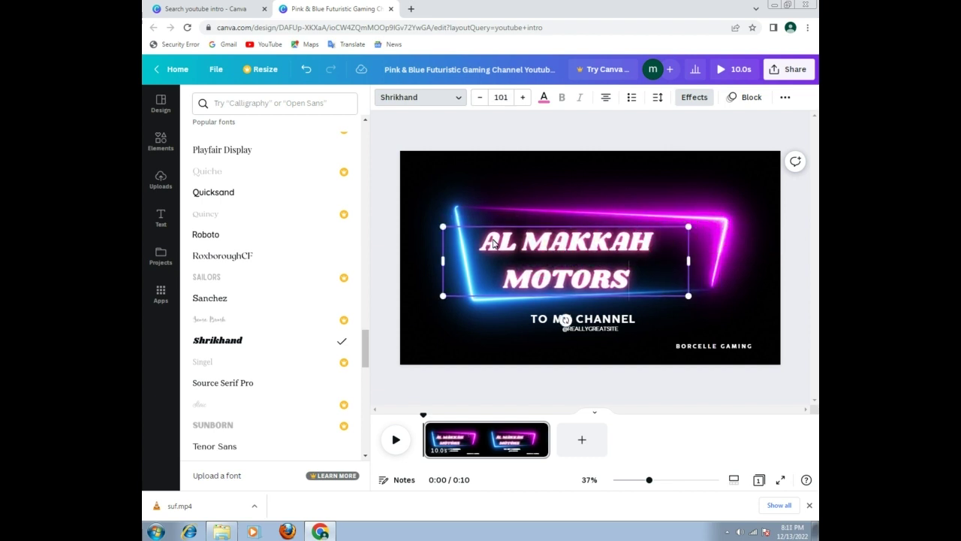
{"action": "left_click", "coordinate": [495, 337]}
{"action": "left_click", "coordinate": [542, 257]}
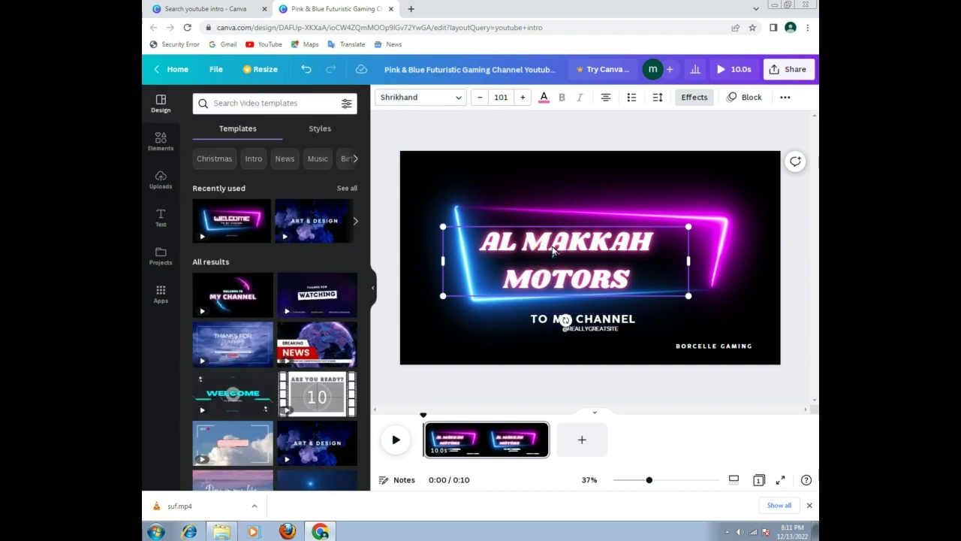
Move the AL MAKKAH MOTORS headline so it sits horizontally centred inside the neon frame.
{"action": "left_click", "coordinate": [639, 393]}
{"action": "left_click_drag", "start_coordinate": [585, 245], "coordinate": [603, 242]}
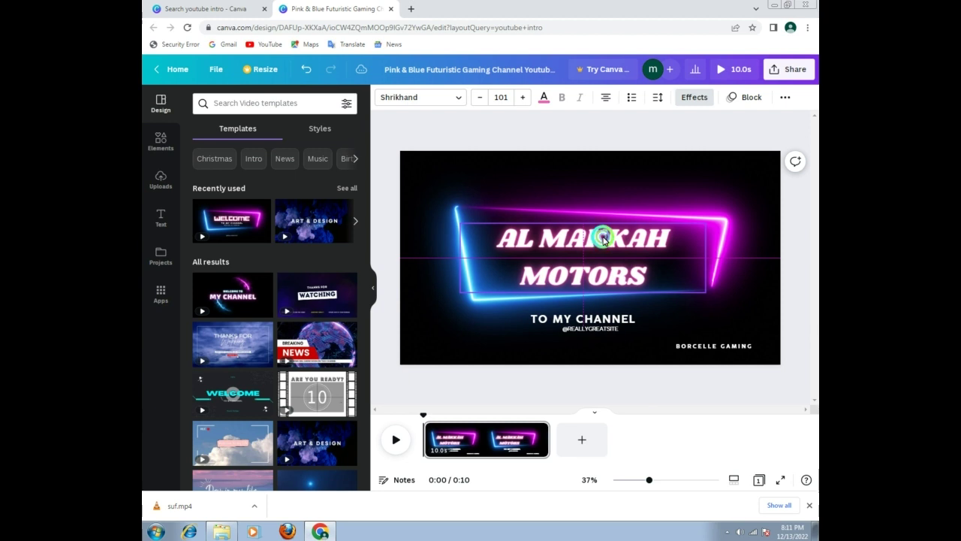
{"action": "left_click_drag", "start_coordinate": [603, 239], "coordinate": [603, 239]}
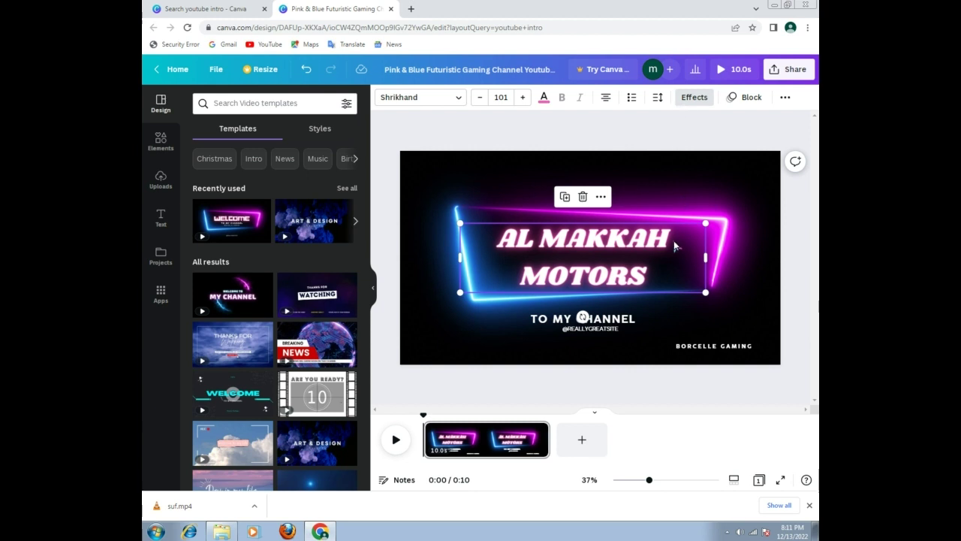
Try the Splice and Hollow effects and the Curve shape on the AL MAKKAH MOTORS headline, and undo the reshaping.
{"action": "left_click", "coordinate": [696, 100]}
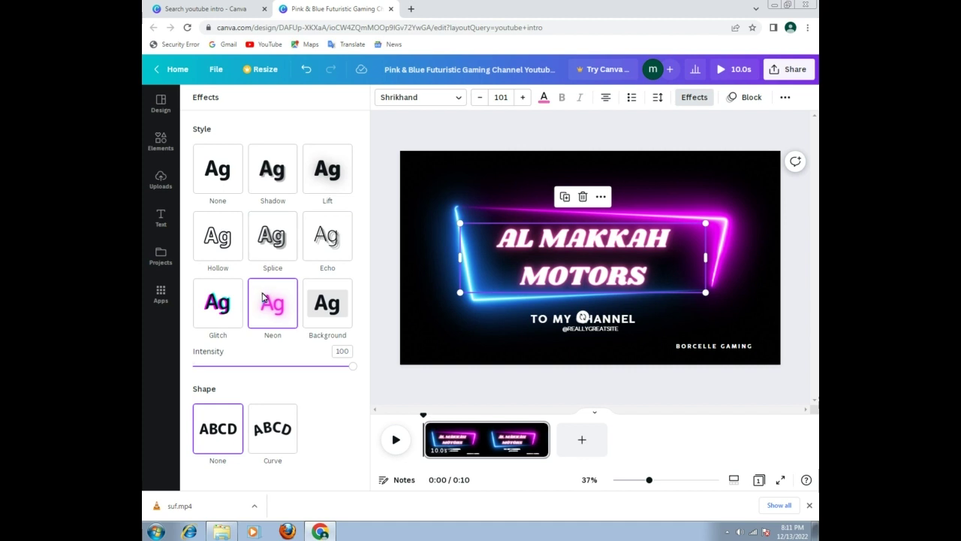
{"action": "left_click", "coordinate": [262, 239]}
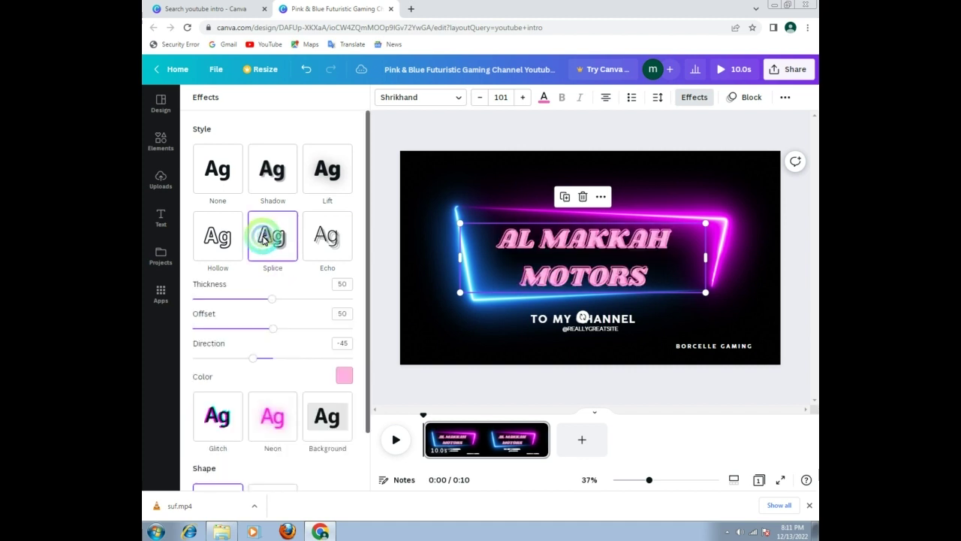
{"action": "left_click", "coordinate": [224, 237]}
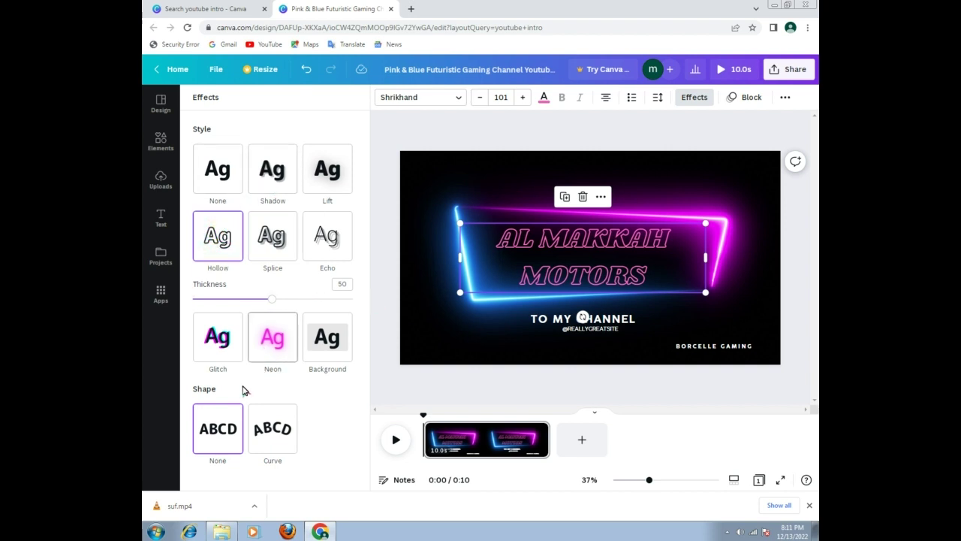
{"action": "left_click", "coordinate": [267, 431]}
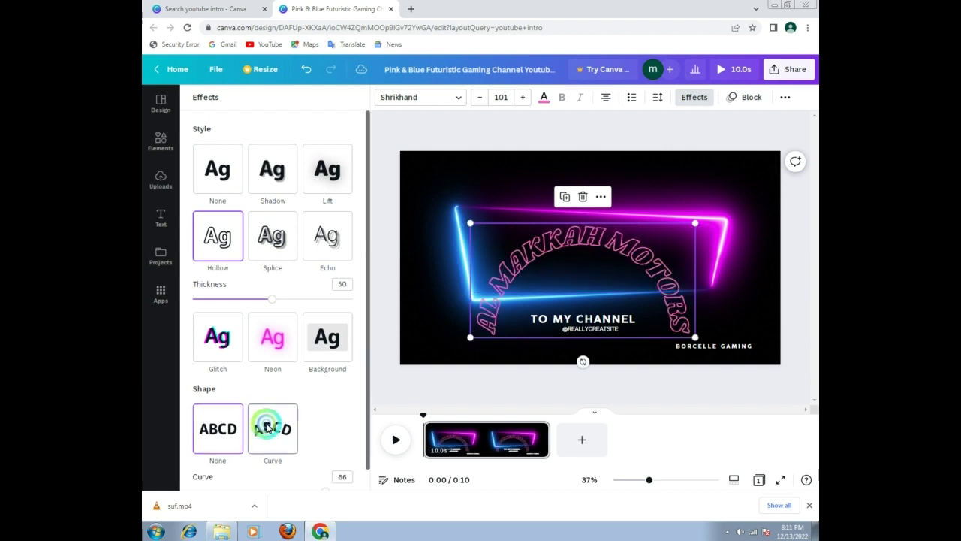
{"action": "left_click", "coordinate": [220, 434]}
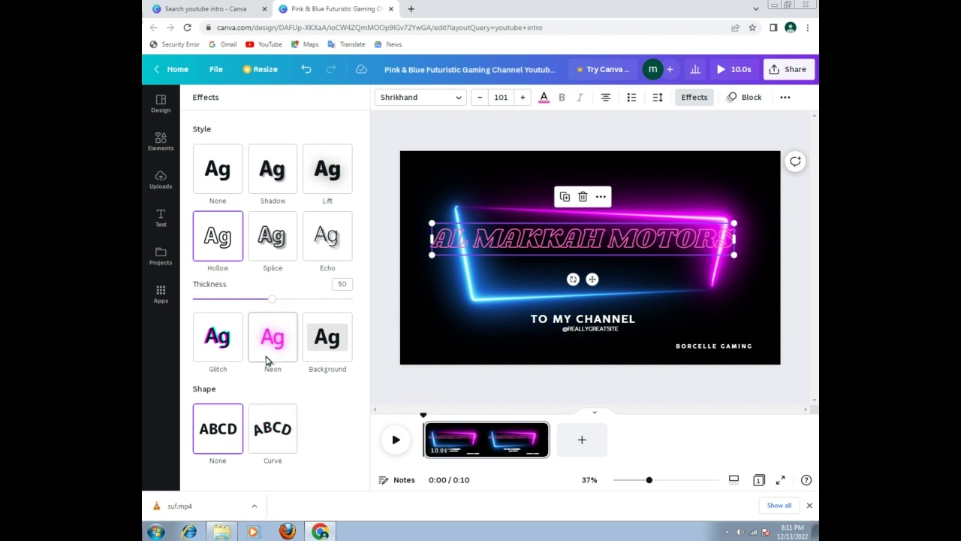
{"action": "key", "text": "ctrl+z"}
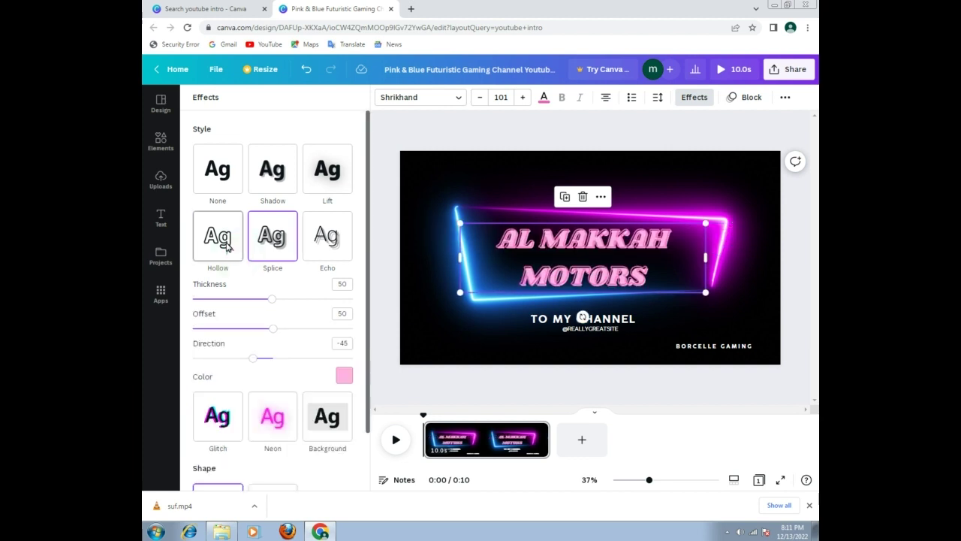
Compare the Echo, Lift, Splice, Shadow and None effects on the headline and apply the Hollow effect.
{"action": "left_click", "coordinate": [322, 239]}
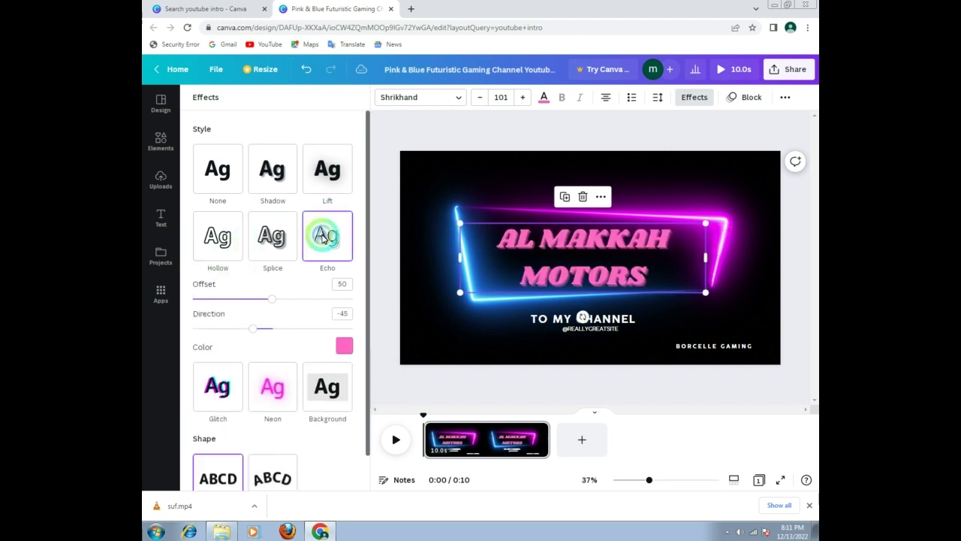
{"action": "left_click", "coordinate": [317, 170]}
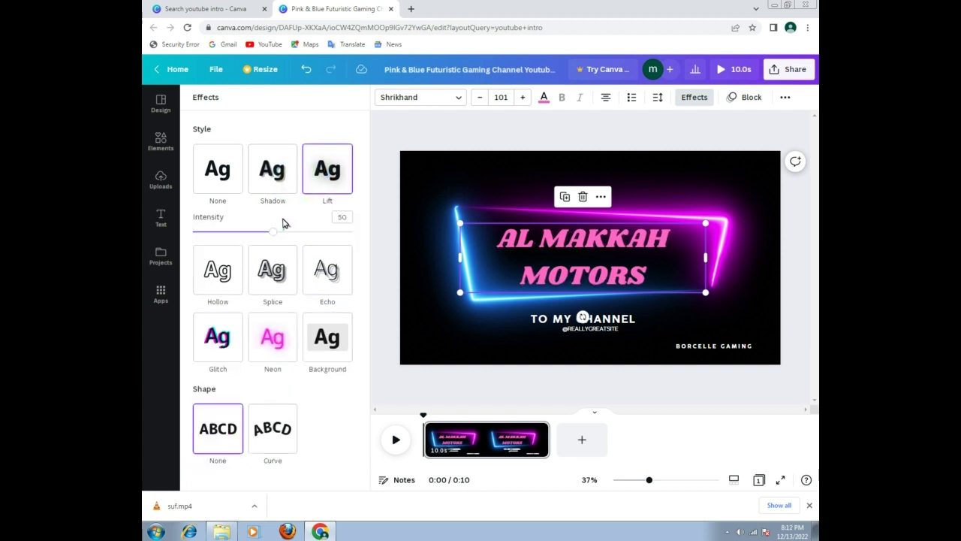
{"action": "left_click", "coordinate": [269, 259]}
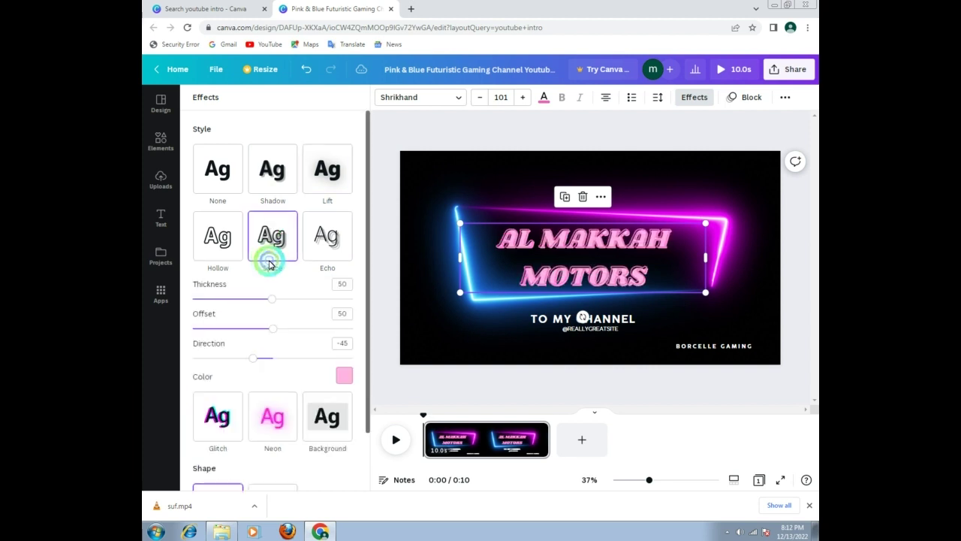
{"action": "left_click", "coordinate": [263, 187]}
{"action": "left_click", "coordinate": [216, 176]}
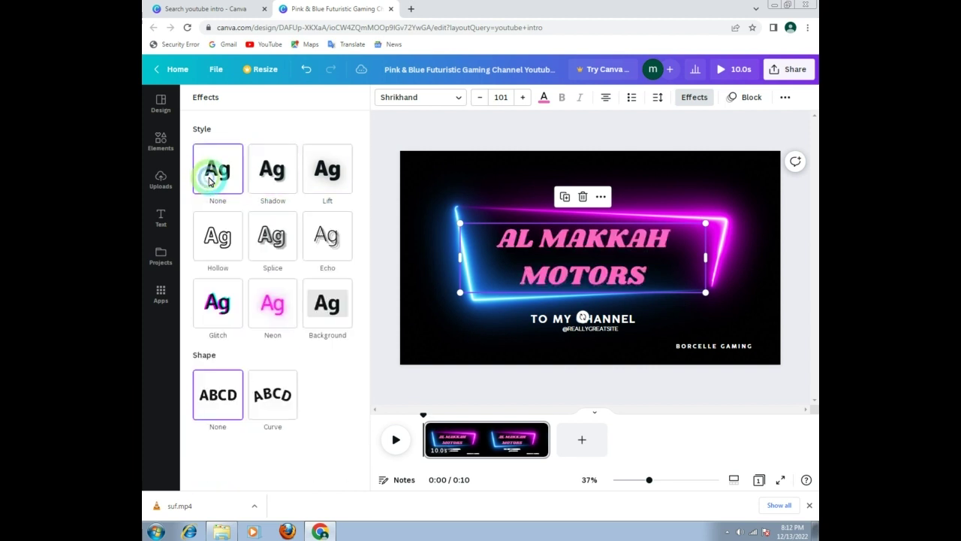
{"action": "left_click", "coordinate": [217, 241]}
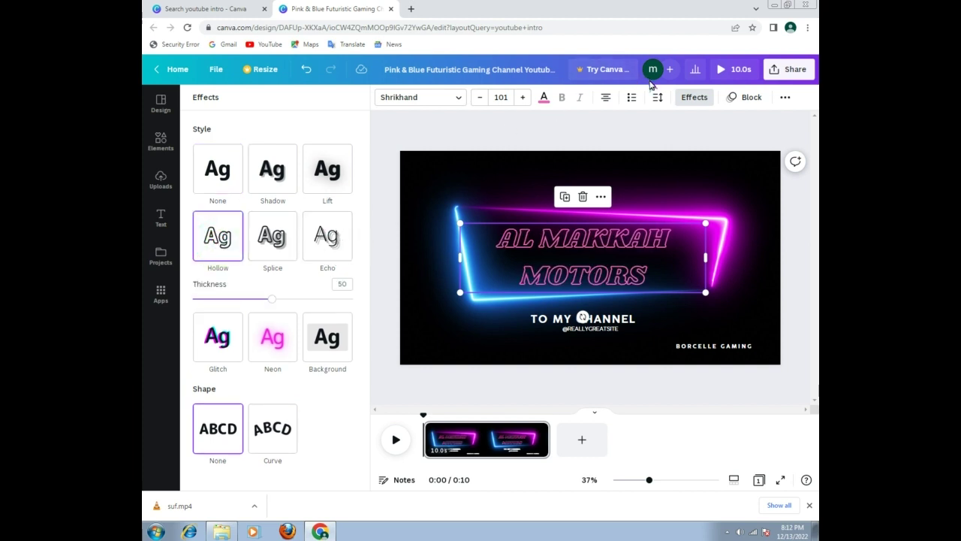
Try the Fade, Pan and Rise text animations on the headline and set its animation to Typewriter.
{"action": "left_click", "coordinate": [738, 98]}
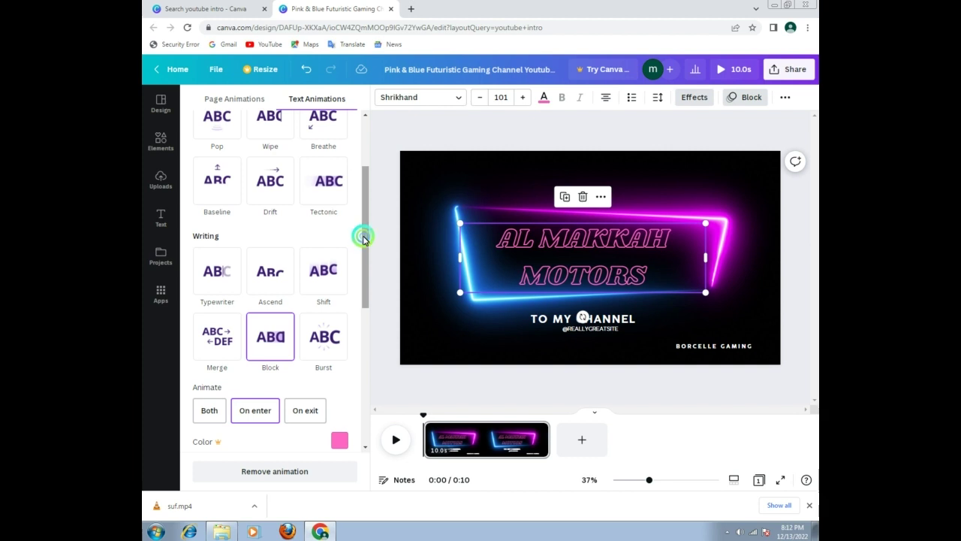
{"action": "left_click_drag", "start_coordinate": [365, 236], "coordinate": [370, 188]}
{"action": "left_click", "coordinate": [321, 170]}
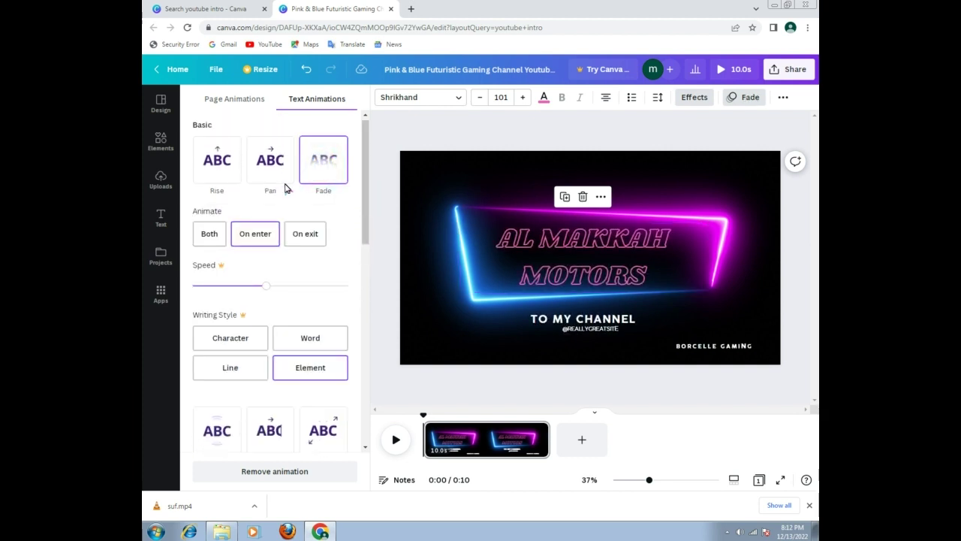
{"action": "left_click", "coordinate": [271, 161]}
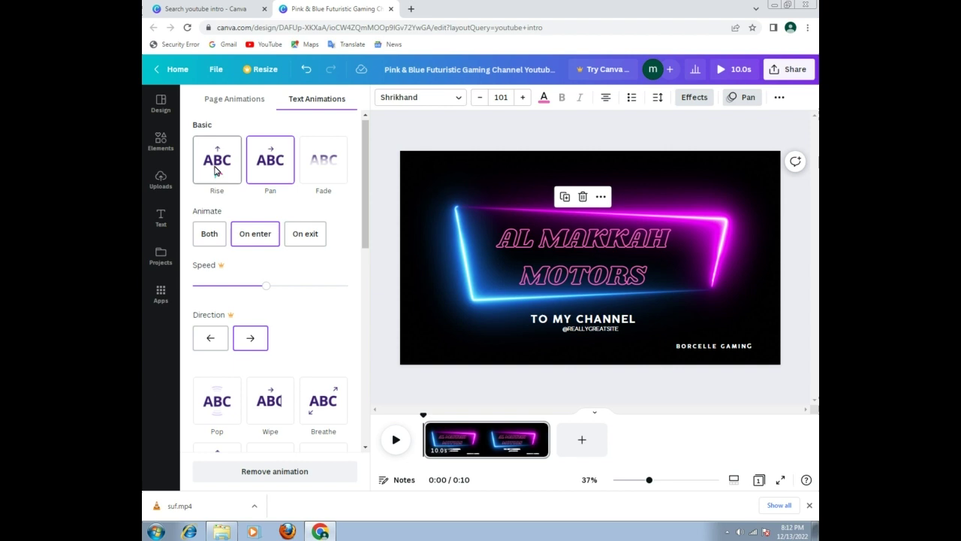
{"action": "left_click", "coordinate": [216, 166]}
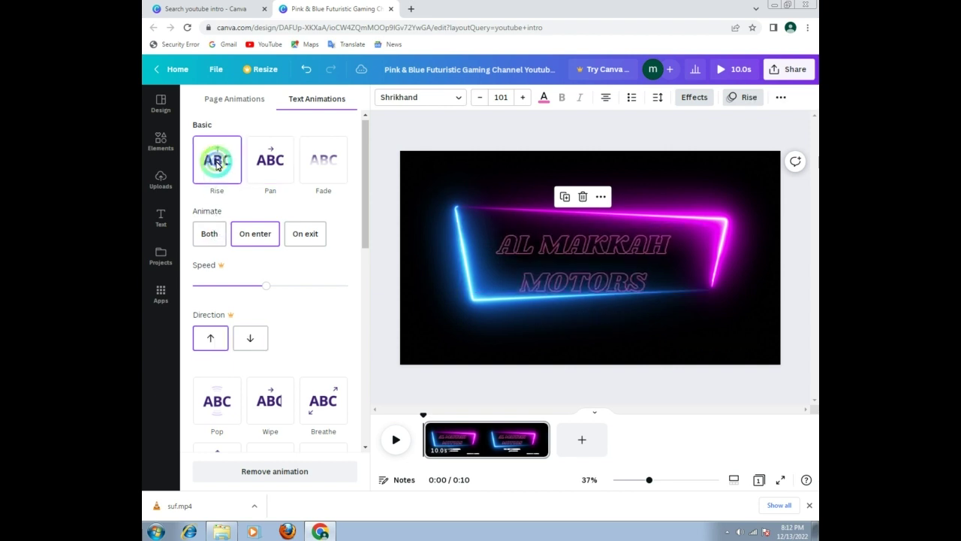
{"action": "left_click", "coordinate": [364, 210]}
{"action": "left_click_drag", "start_coordinate": [364, 211], "coordinate": [359, 275]}
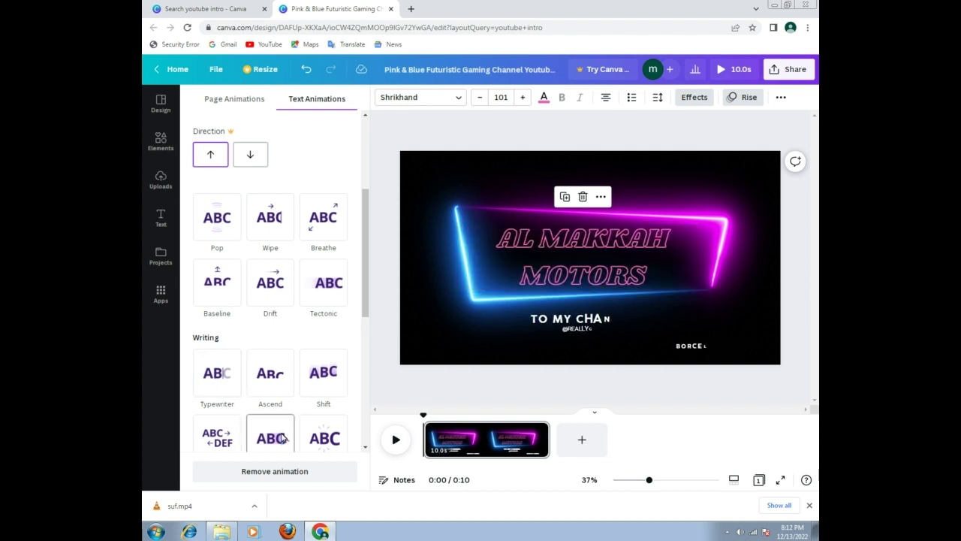
{"action": "left_click", "coordinate": [221, 388]}
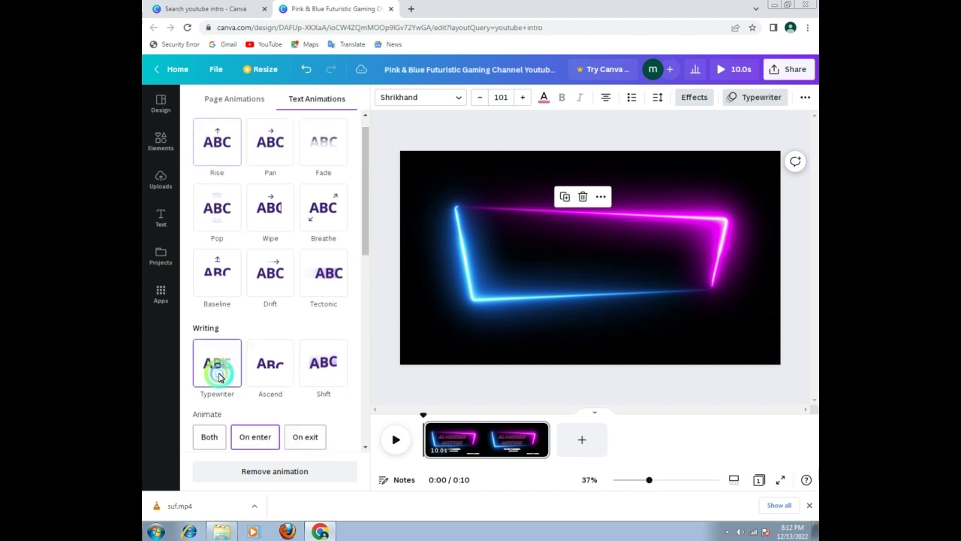
{"action": "scroll", "coordinate": [221, 375], "scroll_direction": "down", "scroll_amount": 2}
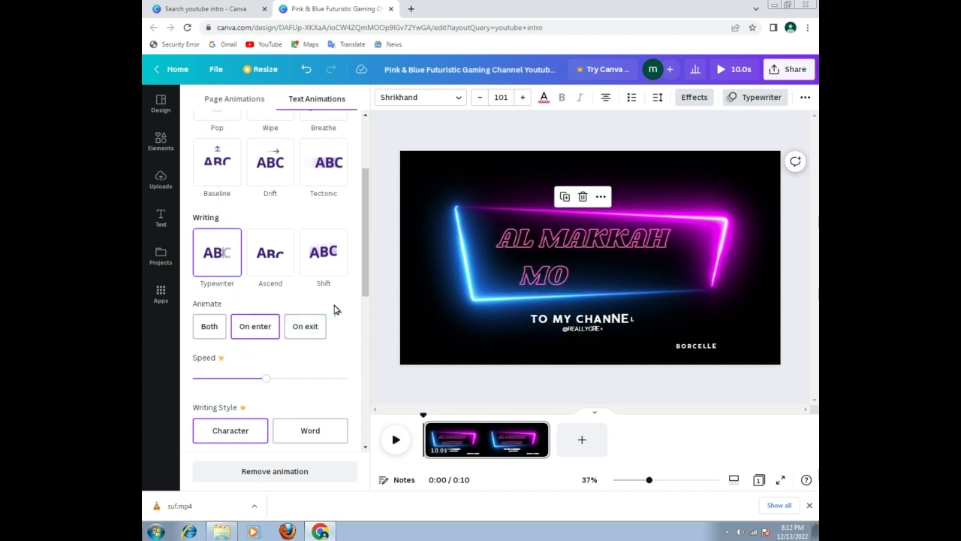
{"action": "left_click", "coordinate": [622, 319]}
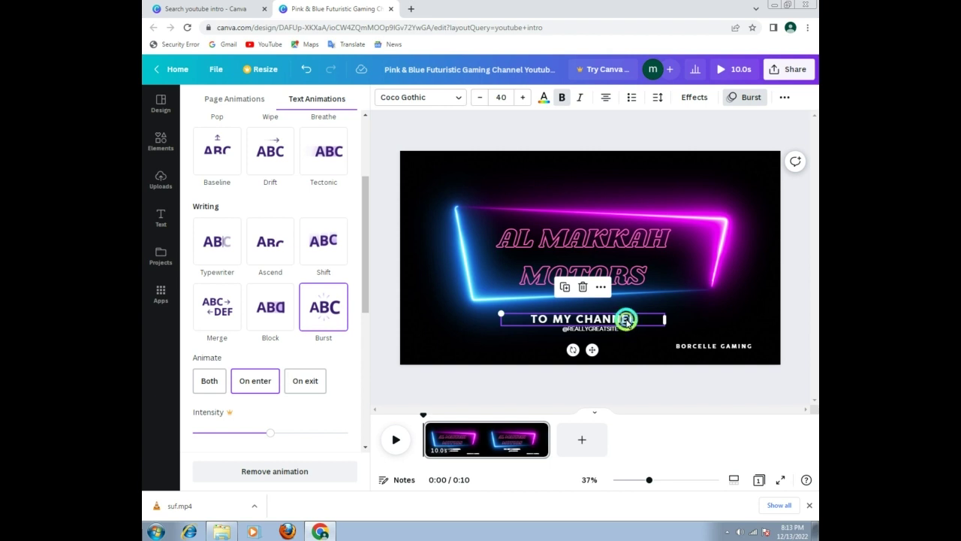
{"action": "left_click", "coordinate": [627, 319]}
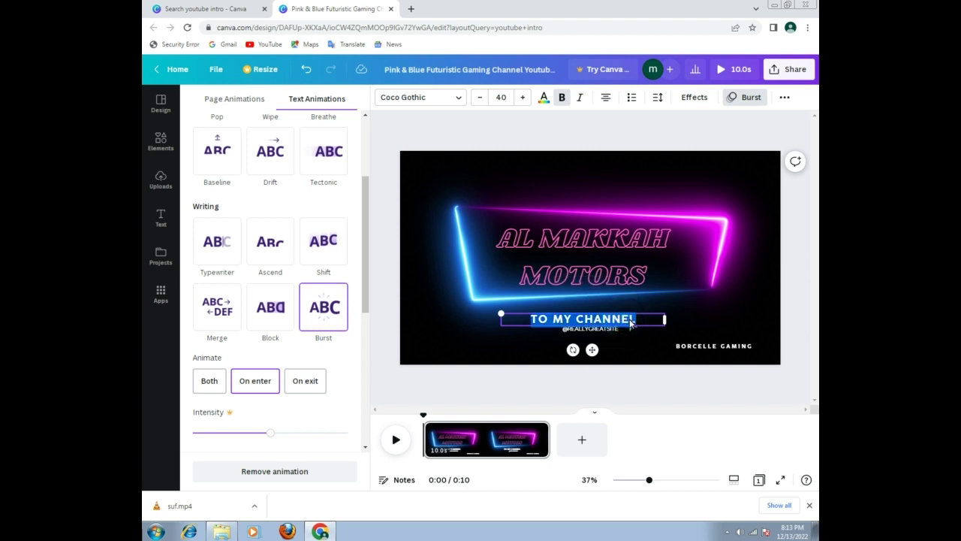
{"action": "left_click", "coordinate": [621, 351]}
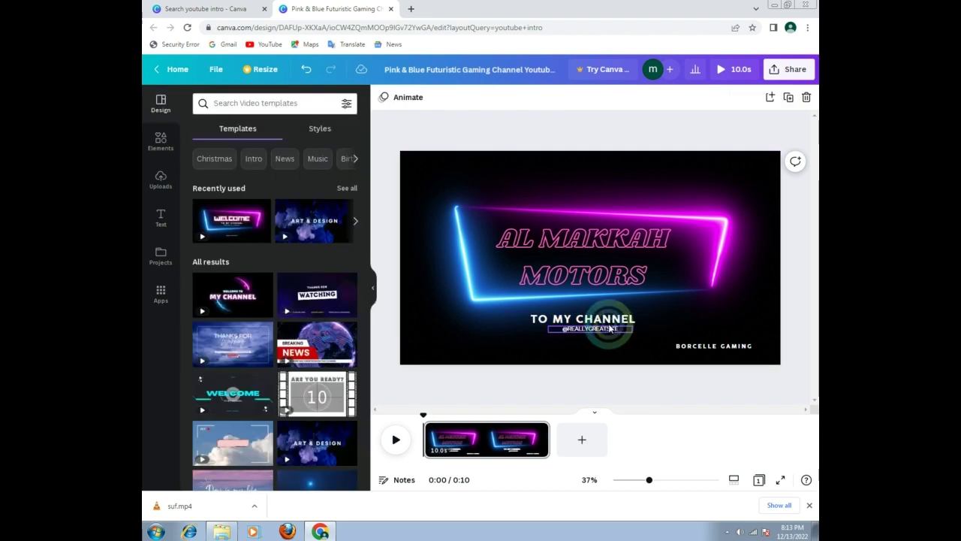
{"action": "left_click_drag", "start_coordinate": [603, 320], "coordinate": [605, 181]}
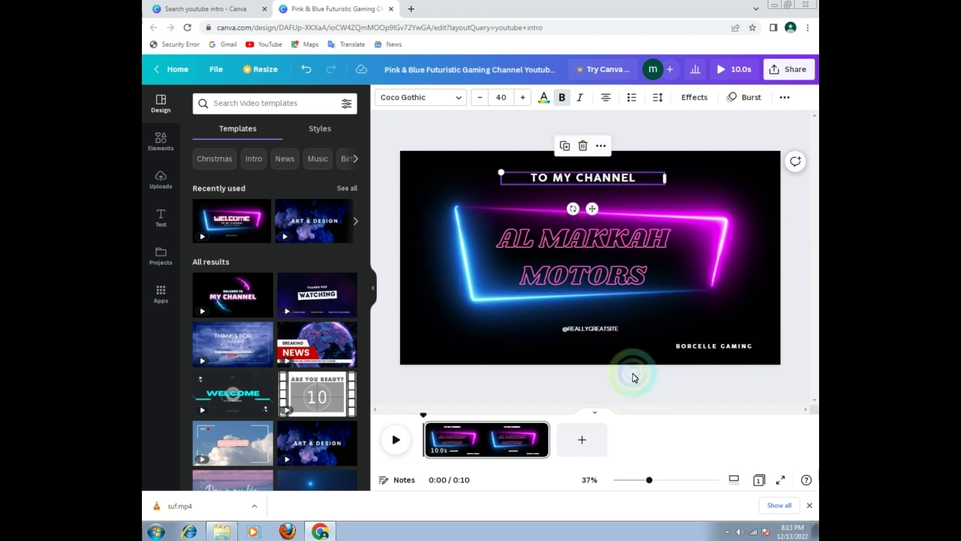
{"action": "left_click", "coordinate": [604, 329]}
{"action": "left_click", "coordinate": [590, 299]}
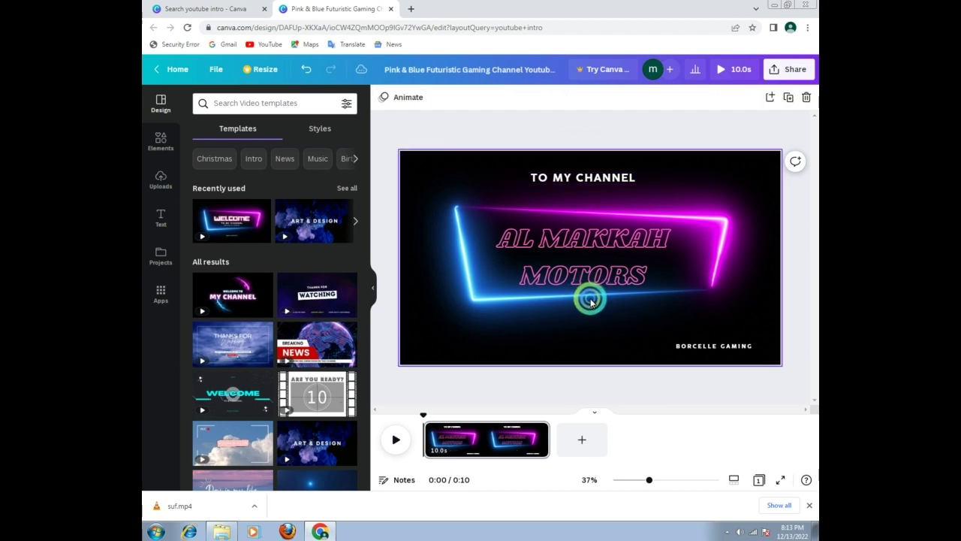